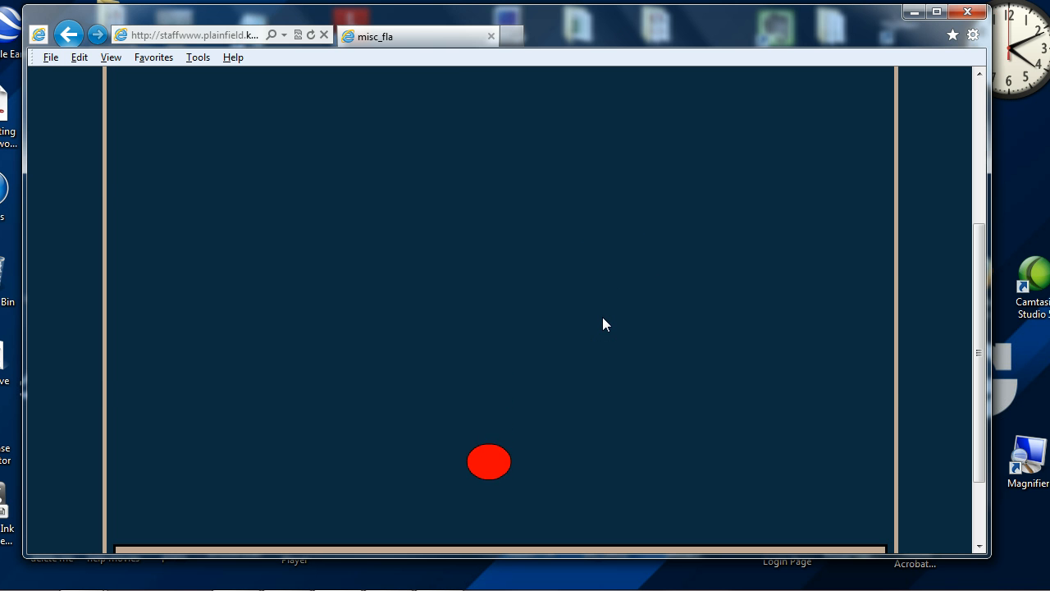
Switch to Adobe Flash and play the bounce_demo animation from frame 1
{"action": "key", "text": "alt+Tab"}
{"action": "key", "text": "Tab"}
{"action": "key", "text": "Tab"}
{"action": "key", "text": "Tab"}
{"action": "key", "text": "Tab"}
{"action": "key", "text": "Tab"}
{"action": "key", "text": "Tab"}
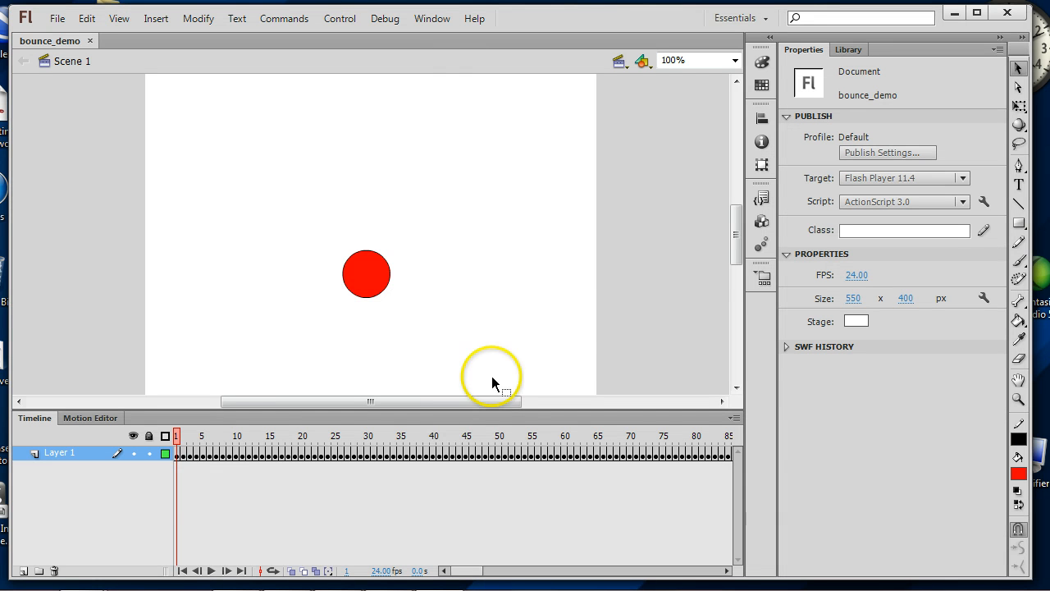
{"action": "left_click", "coordinate": [176, 436]}
{"action": "key", "text": "Return"}
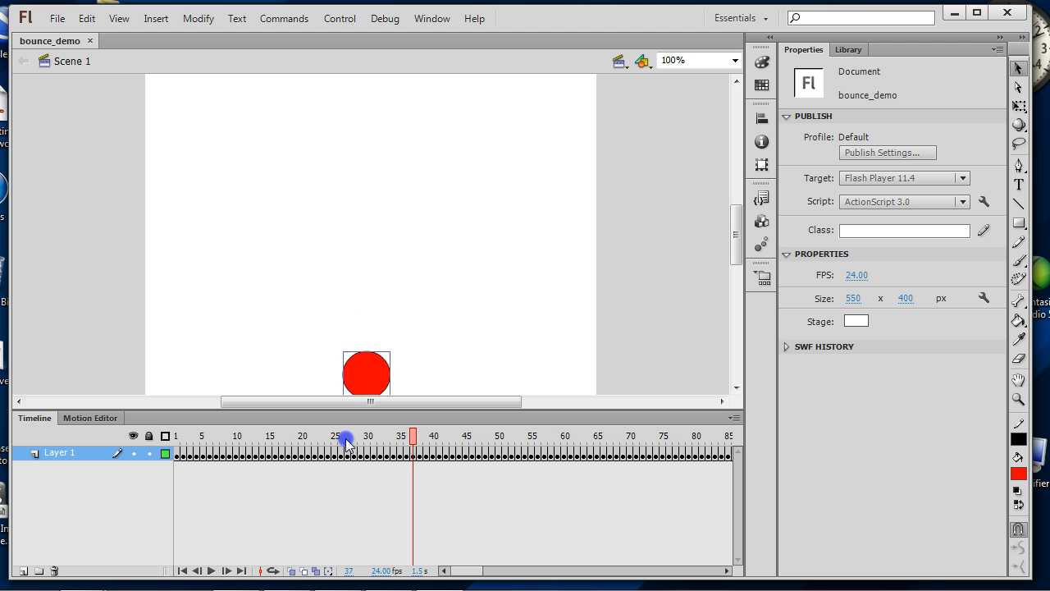
Fit the bounce_demo stage in the window and scrub through its frames, returning to frame 1
{"action": "left_click", "coordinate": [736, 61]}
{"action": "left_click", "coordinate": [677, 73]}
{"action": "left_click", "coordinate": [487, 435]}
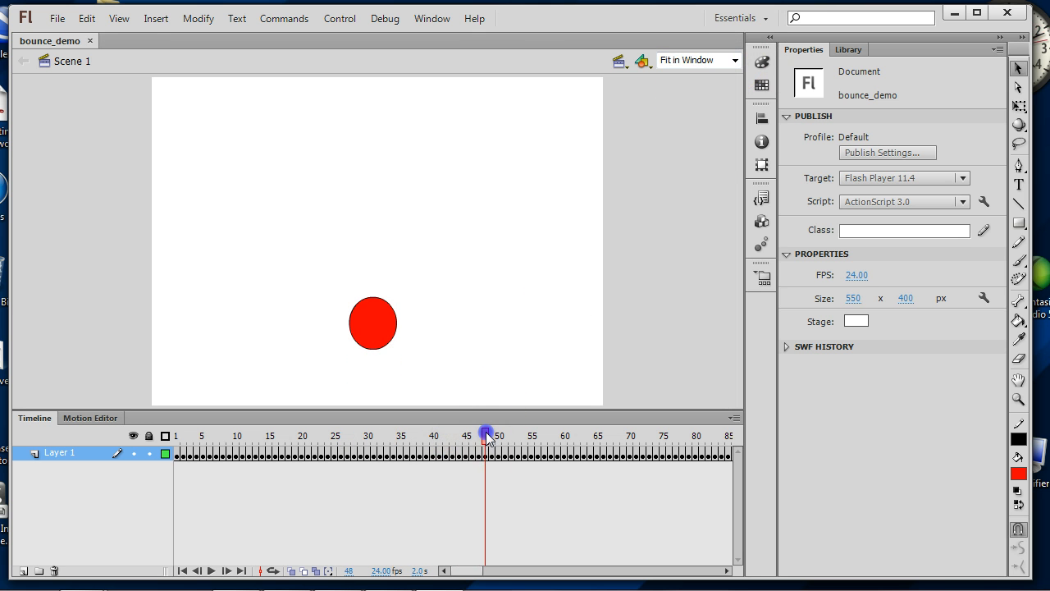
{"action": "left_click_drag", "start_coordinate": [487, 436], "coordinate": [606, 458]}
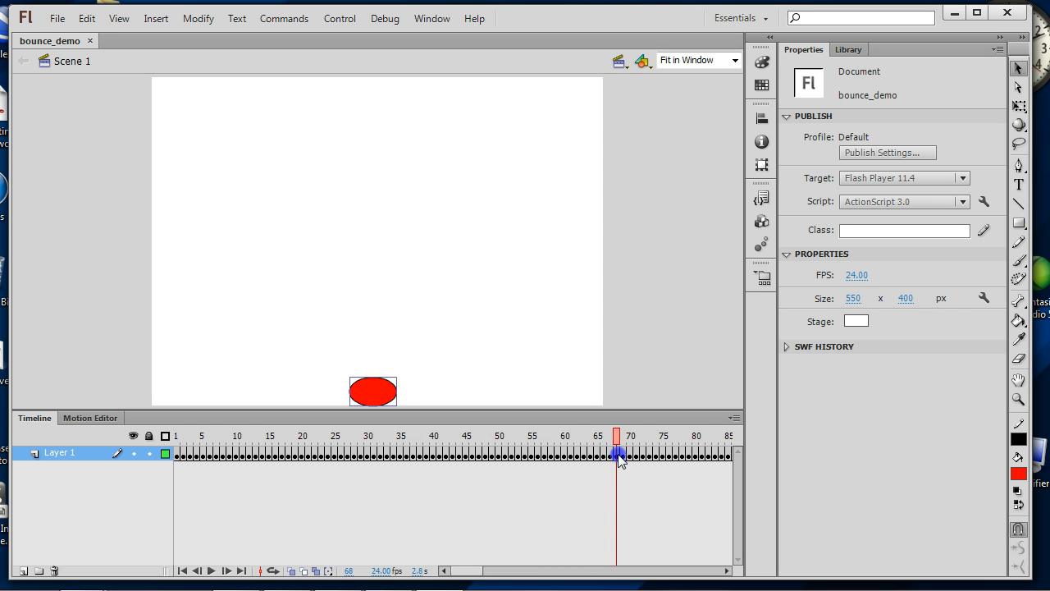
{"action": "left_click_drag", "start_coordinate": [619, 459], "coordinate": [174, 447]}
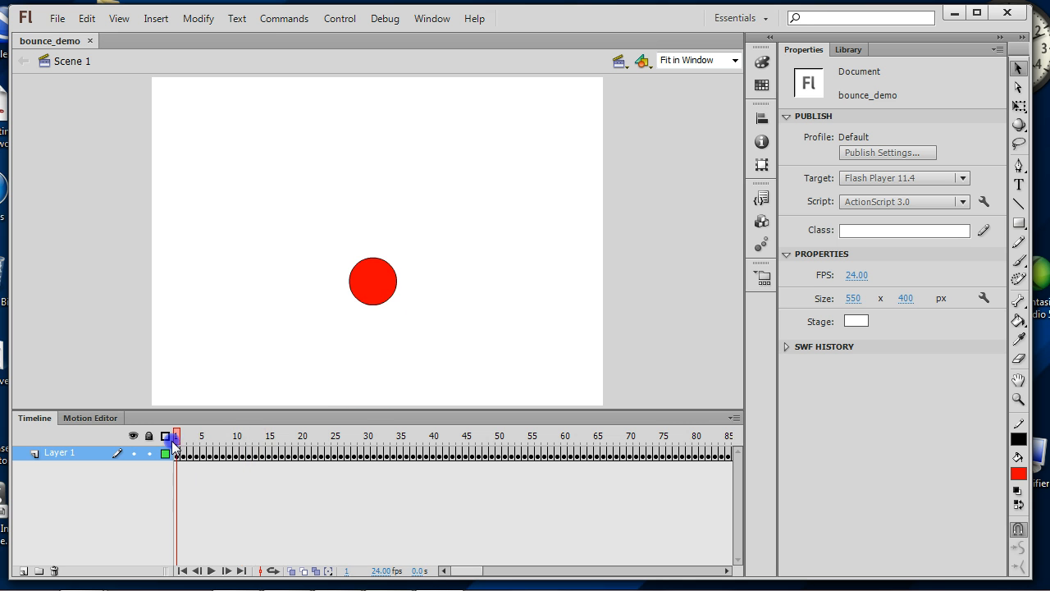
Create a new ActionScript 3.0 document of 550 x 400 px and fit its stage in the window
{"action": "left_click", "coordinate": [58, 18]}
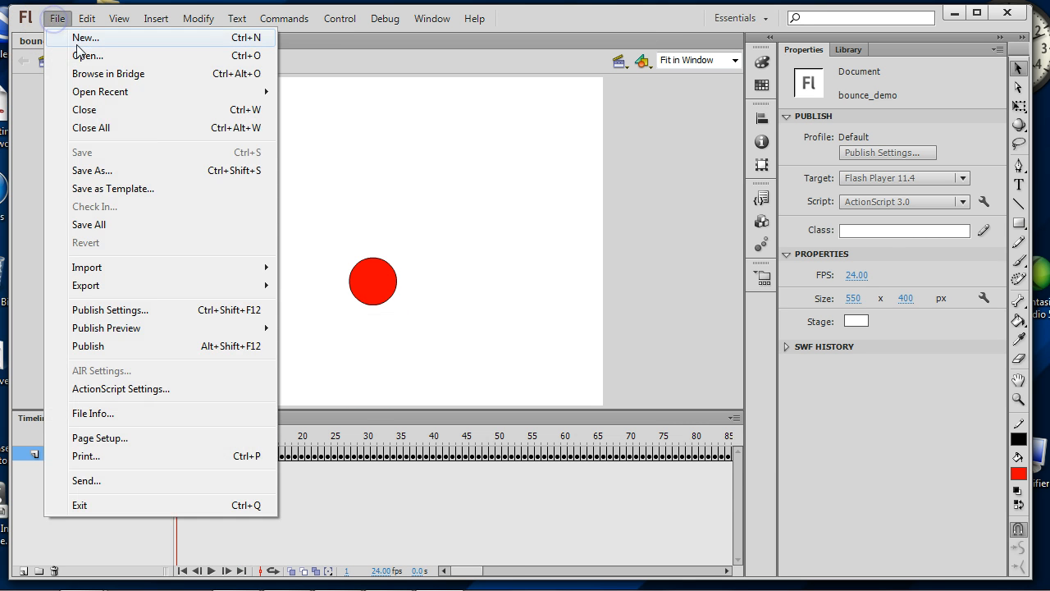
{"action": "left_click", "coordinate": [78, 38]}
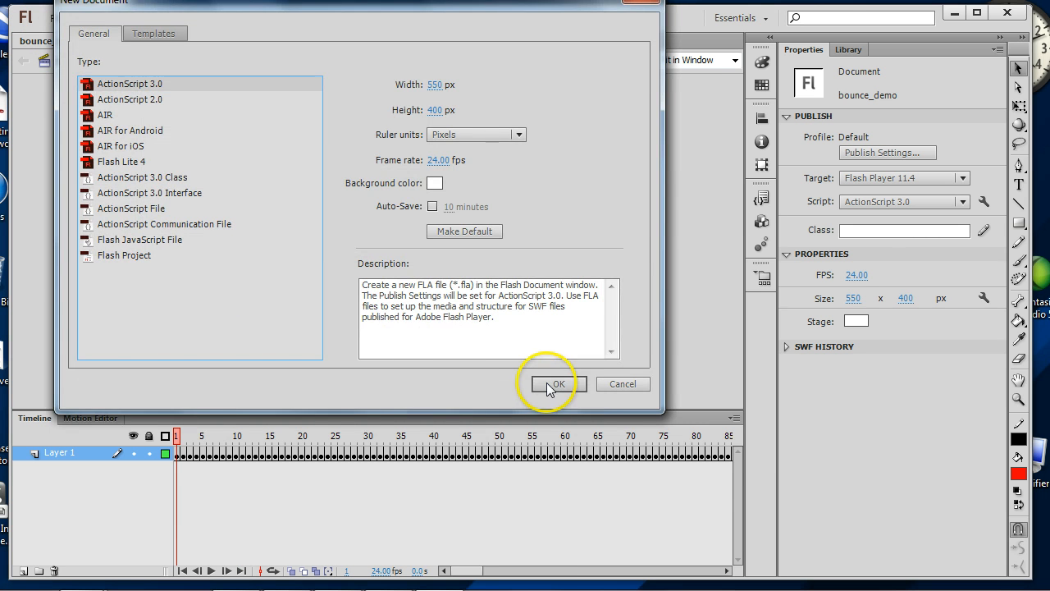
{"action": "left_click", "coordinate": [545, 382]}
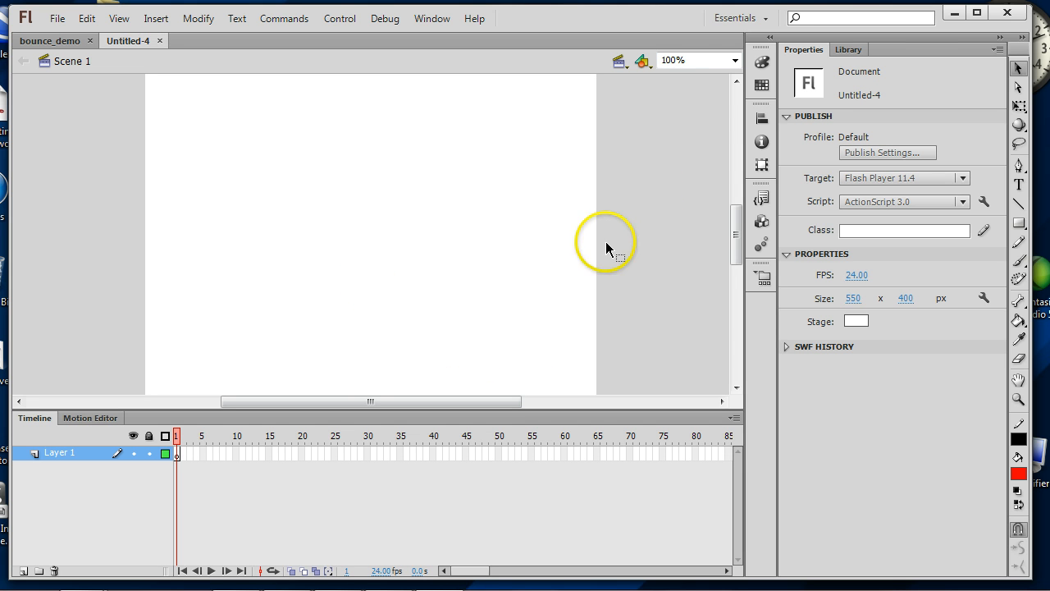
{"action": "left_click", "coordinate": [727, 64]}
{"action": "left_click", "coordinate": [677, 70]}
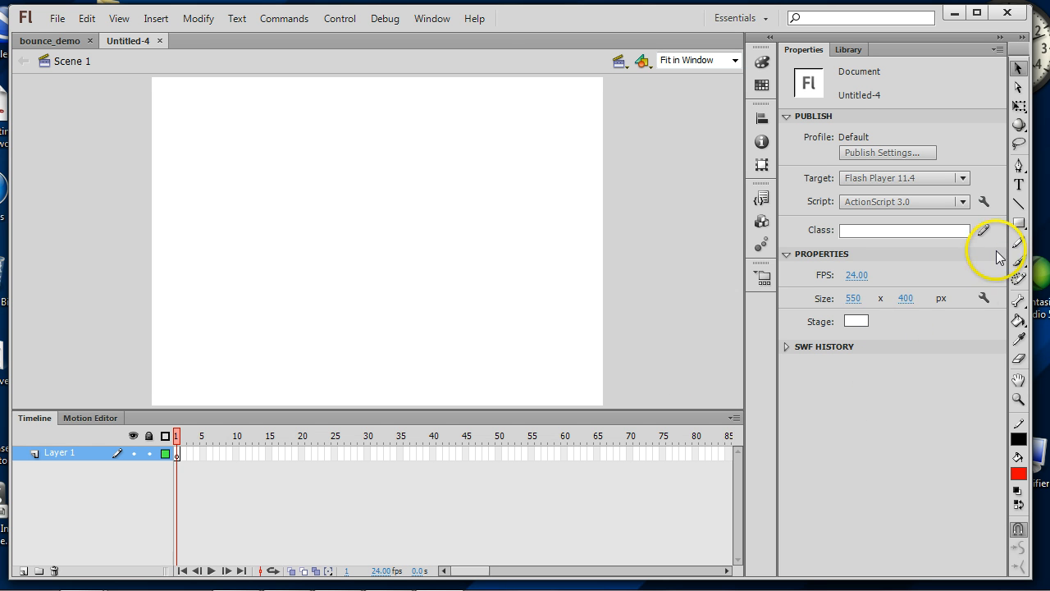
Draw a small red circle with a black 5.00 stroke just below the middle of the stage using the Oval Tool
{"action": "left_click", "coordinate": [1018, 223]}
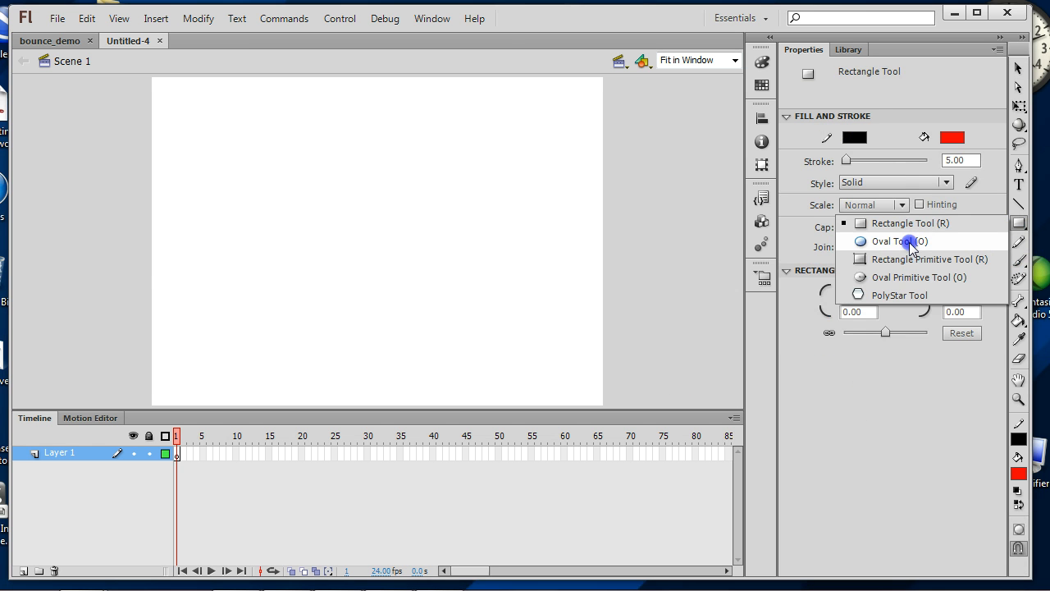
{"action": "left_click", "coordinate": [902, 238]}
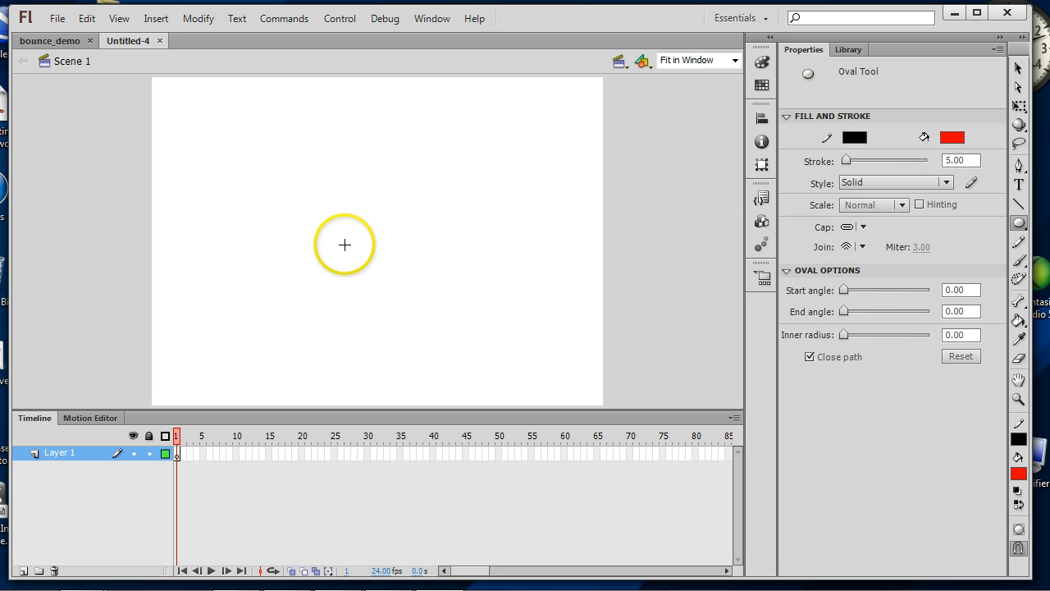
{"action": "left_click_drag", "start_coordinate": [333, 256], "coordinate": [384, 301]}
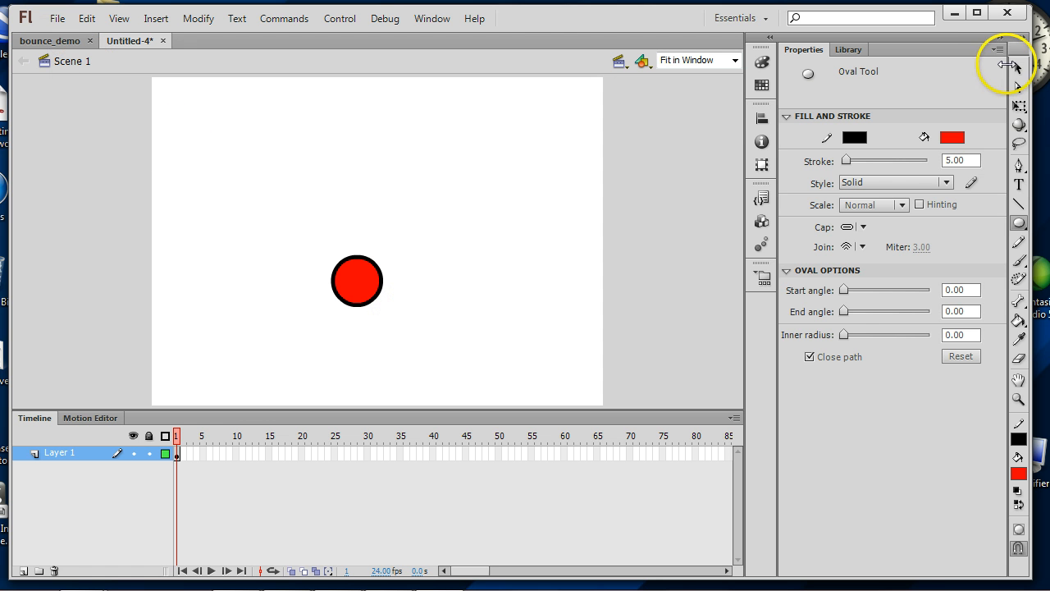
Select the whole circle, both fill and outline, and group it into one object
{"action": "left_click", "coordinate": [1017, 68]}
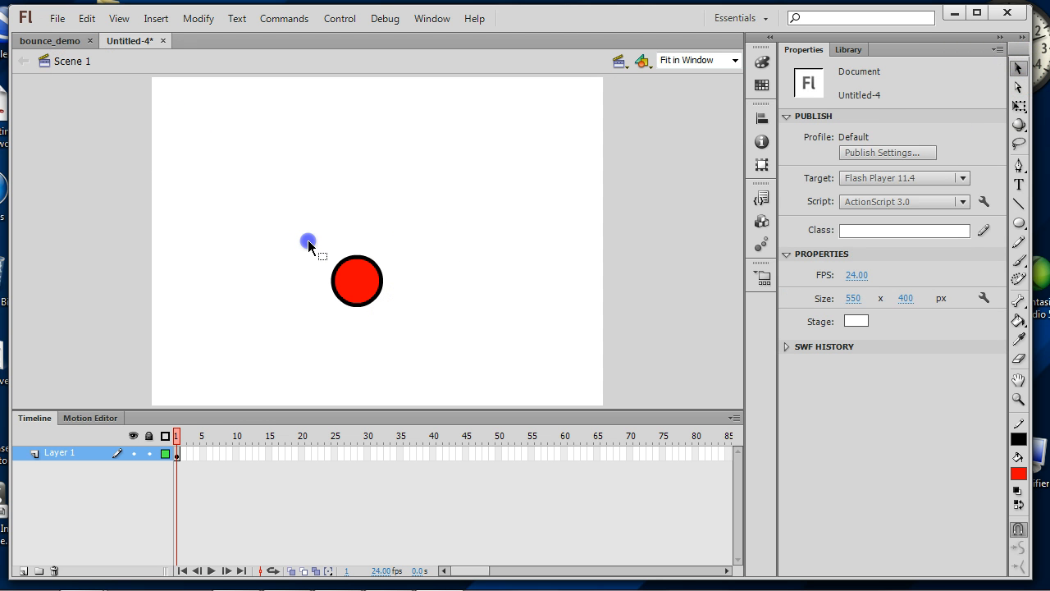
{"action": "left_click_drag", "start_coordinate": [308, 244], "coordinate": [307, 242]}
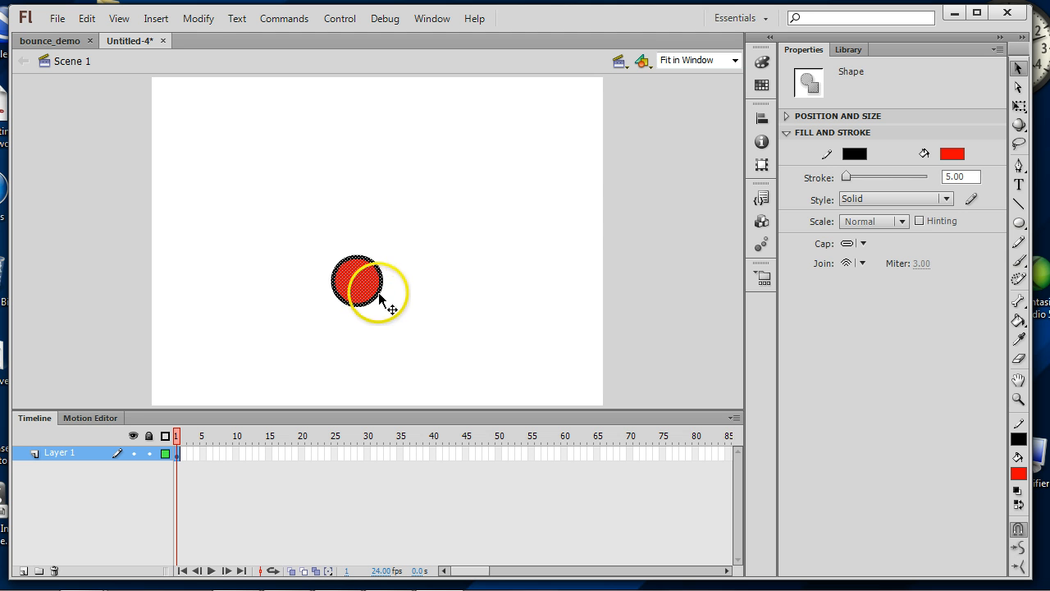
{"action": "left_click", "coordinate": [197, 18]}
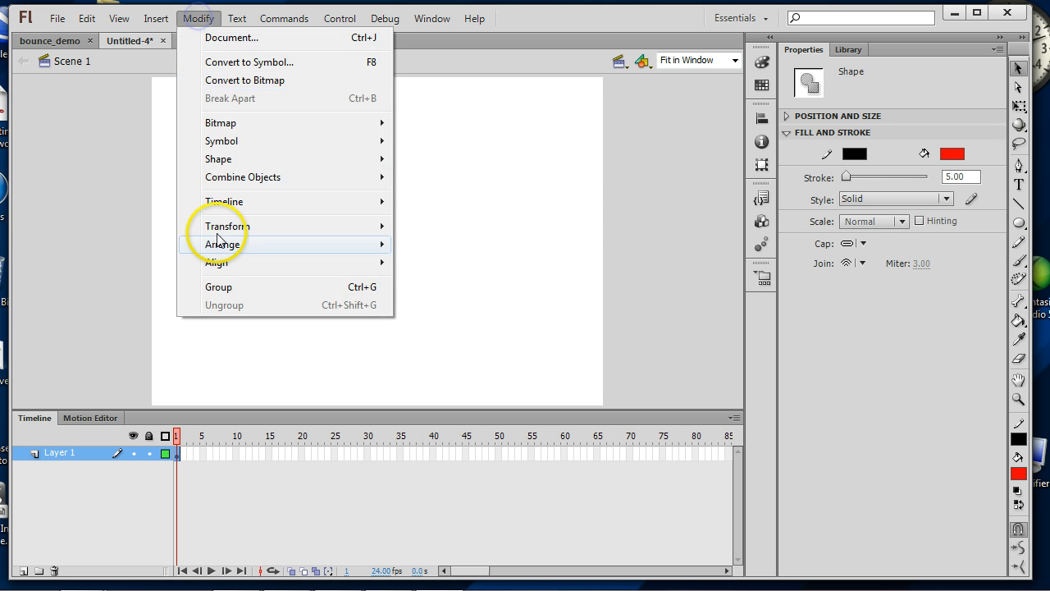
{"action": "left_click", "coordinate": [221, 284]}
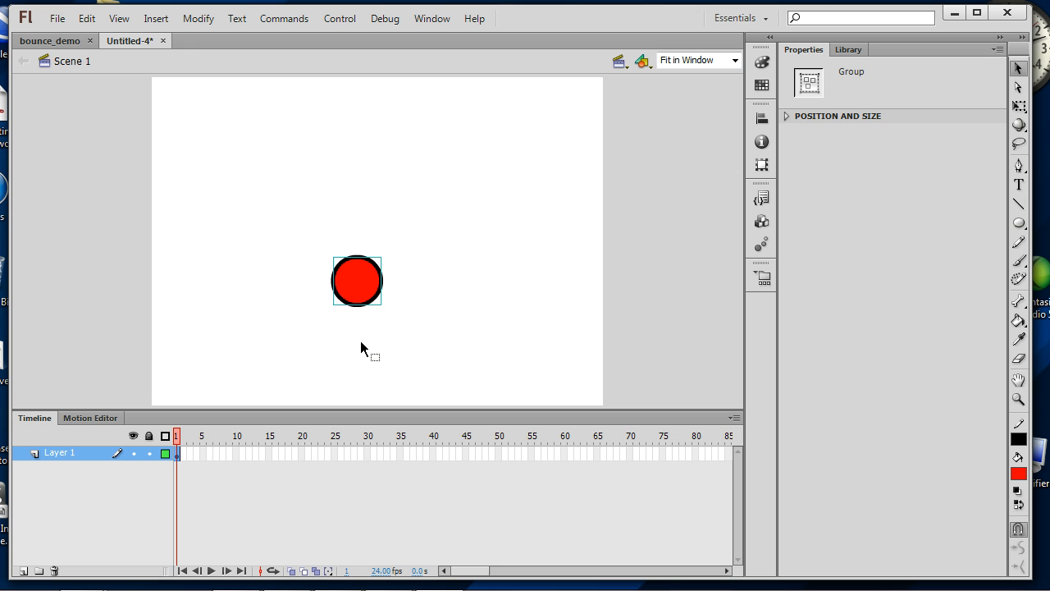
Add keyframes at frames 2 to 7, lowering the ball step by step until it reaches the stage's bottom edge
{"action": "key", "text": "F6"}
{"action": "left_click_drag", "start_coordinate": [361, 292], "coordinate": [360, 384]}
{"action": "key", "text": "F6"}
{"action": "key", "text": "F6"}
{"action": "key", "text": "F6"}
{"action": "key", "text": "F6"}
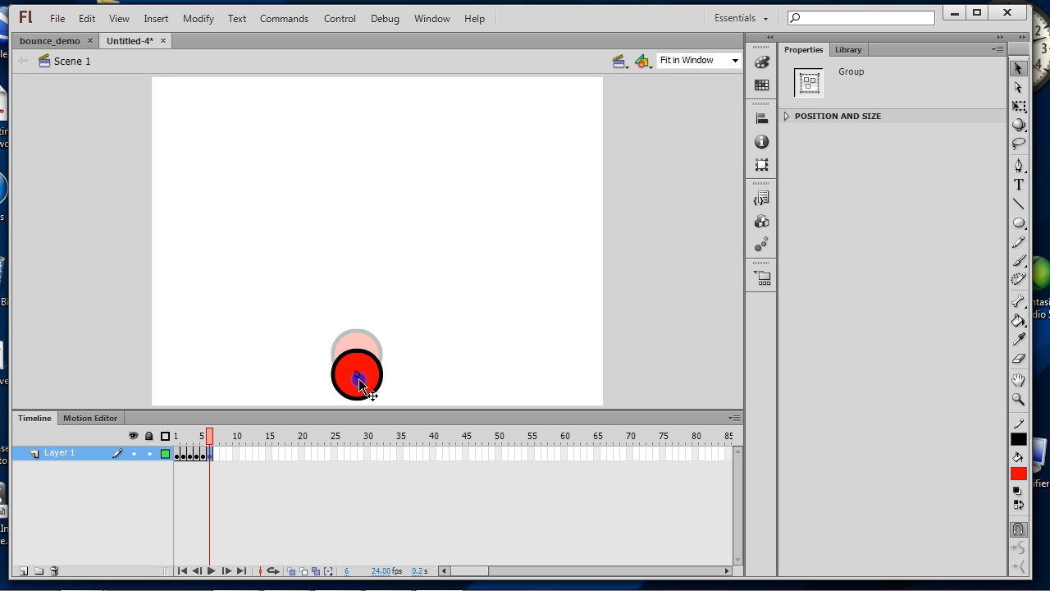
{"action": "key", "text": "F6"}
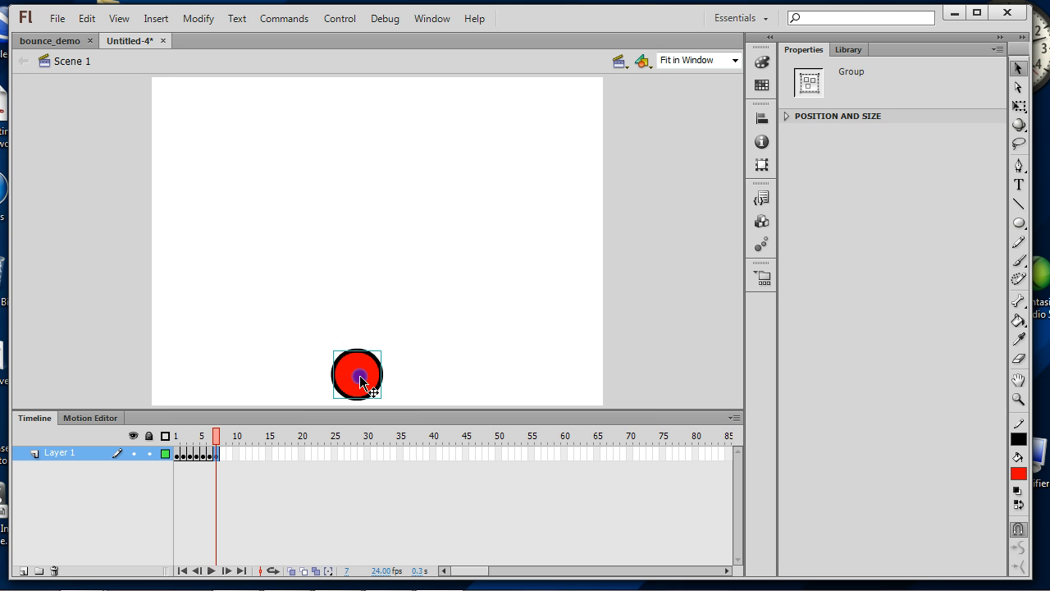
{"action": "left_click_drag", "start_coordinate": [360, 378], "coordinate": [359, 382]}
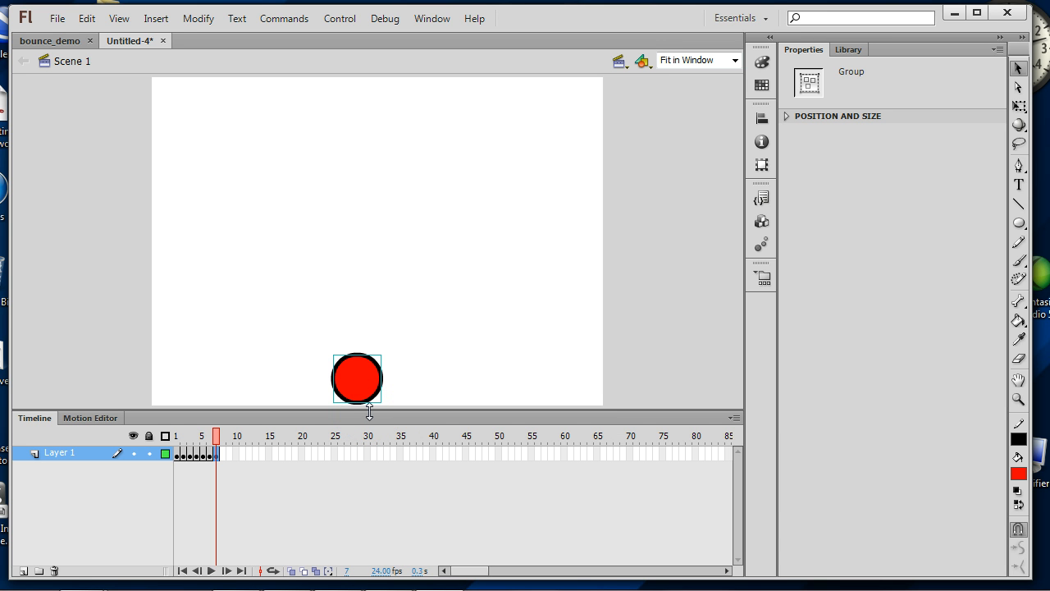
Add keyframes at frames 8 to 10 and squash the ball progressively flatter against the stage's bottom edge with Free Transform
{"action": "key", "text": "F6"}
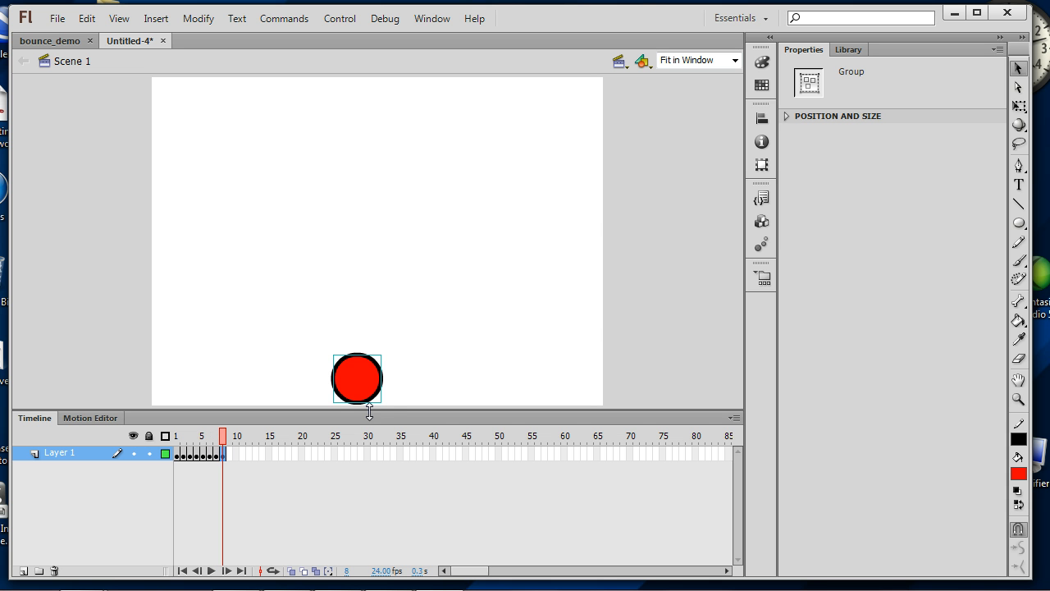
{"action": "key", "text": "q"}
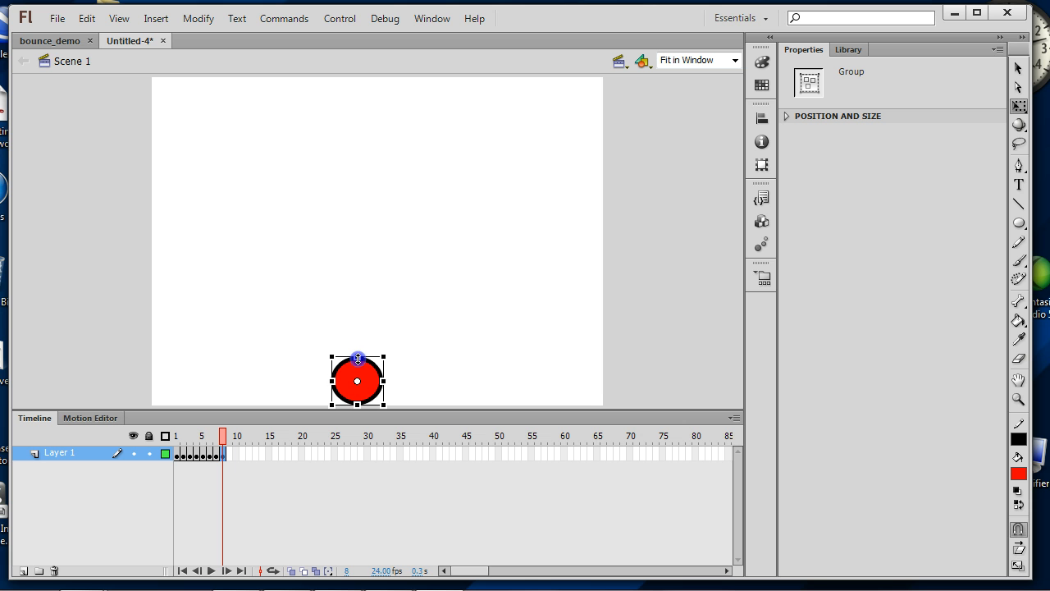
{"action": "left_click_drag", "start_coordinate": [357, 359], "coordinate": [358, 363]}
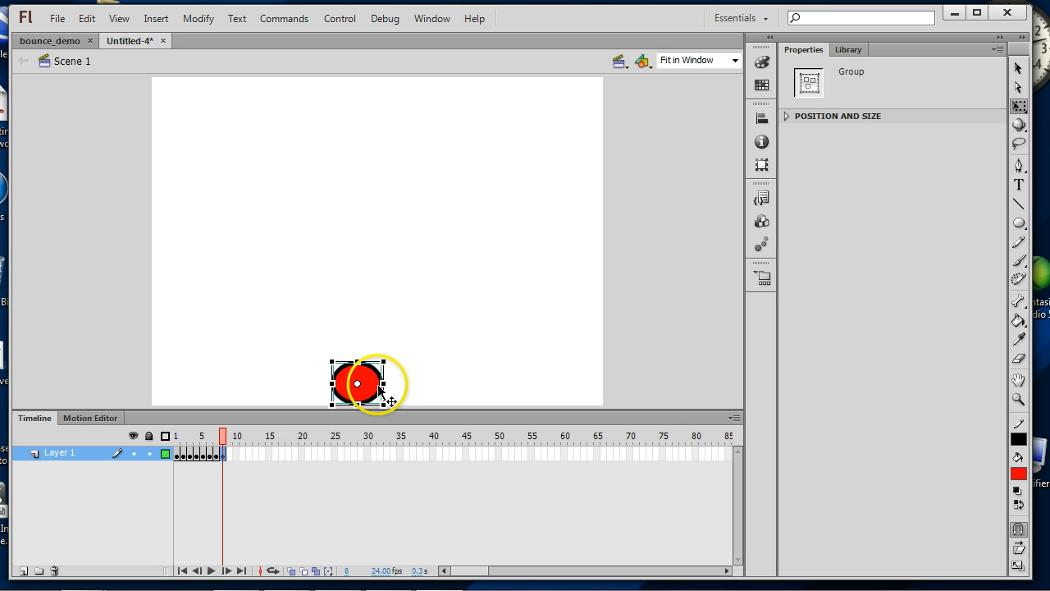
{"action": "key", "text": "F6"}
{"action": "left_click_drag", "start_coordinate": [357, 361], "coordinate": [358, 368]}
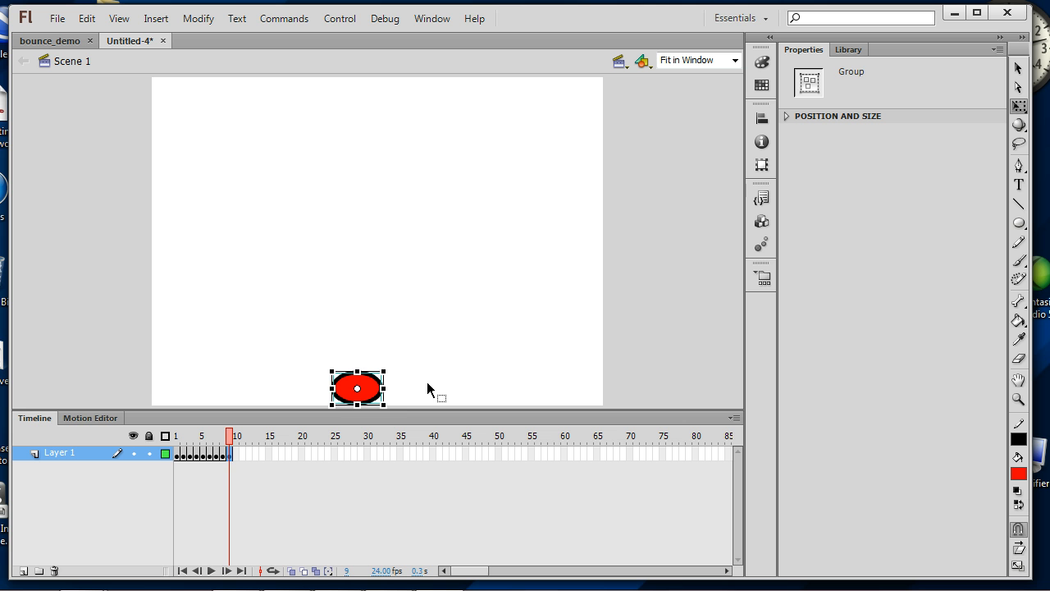
{"action": "key", "text": "F6"}
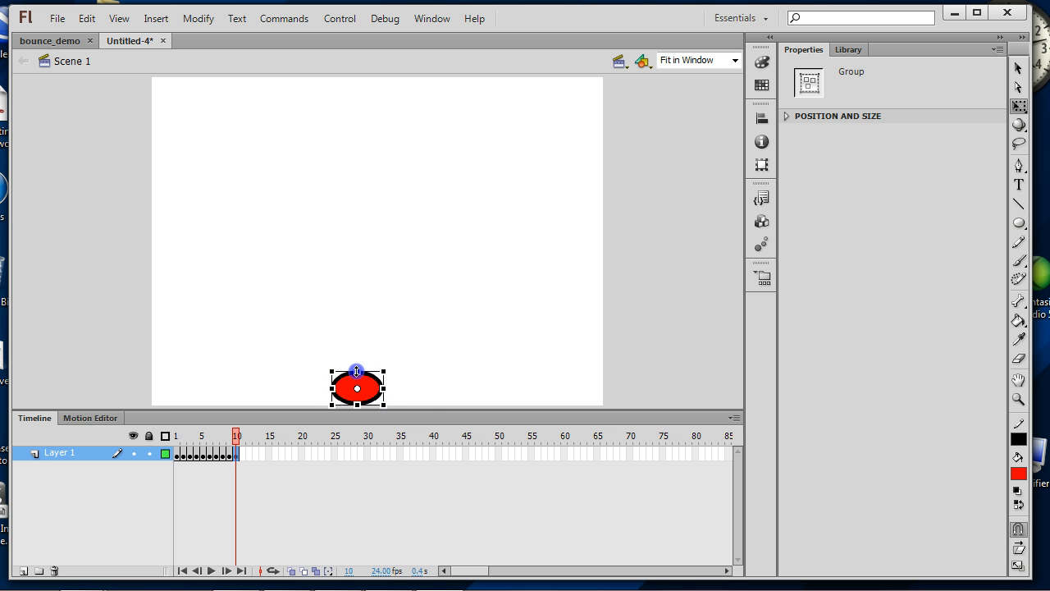
{"action": "left_click_drag", "start_coordinate": [357, 371], "coordinate": [357, 374]}
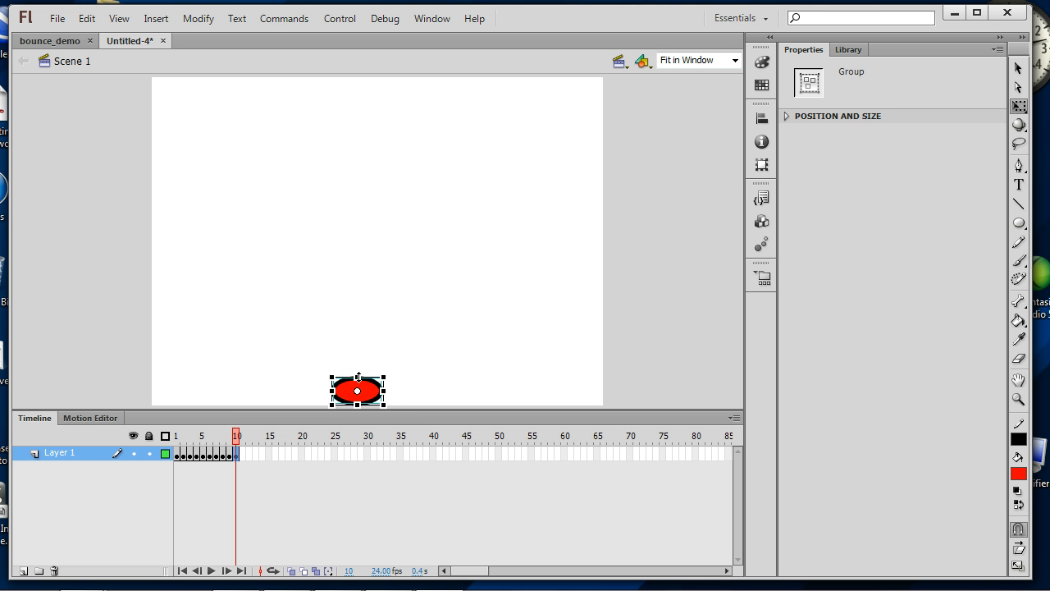
Add keyframes at frames 11 to 21, stretching the ball back to round and raising it step by step to about its starting height
{"action": "key", "text": "F6"}
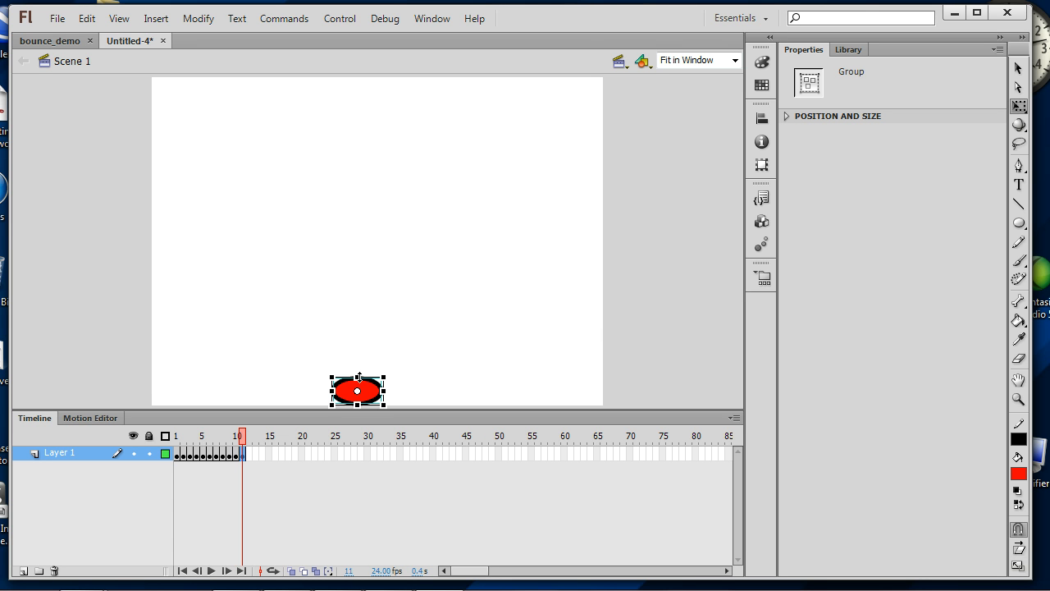
{"action": "left_click_drag", "start_coordinate": [359, 377], "coordinate": [360, 368]}
{"action": "key", "text": "F6"}
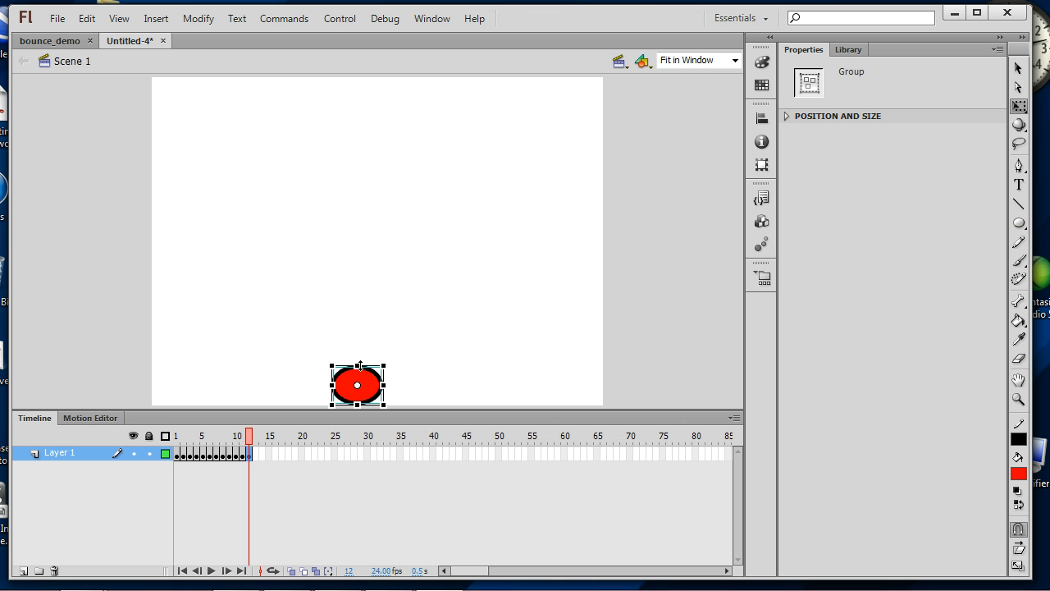
{"action": "left_click_drag", "start_coordinate": [360, 366], "coordinate": [387, 300]}
{"action": "key", "text": "F6"}
{"action": "key", "text": "F6"}
{"action": "key", "text": "F6"}
{"action": "key", "text": "F6"}
{"action": "key", "text": "F6"}
{"action": "key", "text": "F6"}
{"action": "key", "text": "F6"}
{"action": "key", "text": "F6"}
{"action": "key", "text": "F6"}
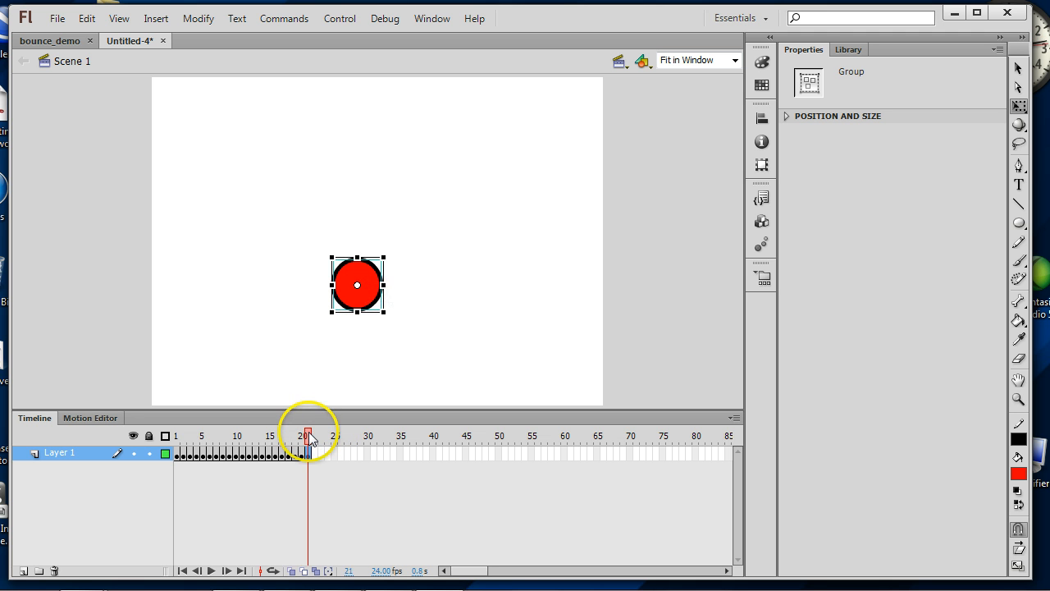
Scrub through the bounce to check it, and copy frames 1 to 21 of Layer 1
{"action": "mouse_move", "coordinate": [309, 432]}
{"action": "left_mouse_down"}
{"action": "mouse_move", "coordinate": [177, 431]}
{"action": "mouse_move", "coordinate": [269, 452]}
{"action": "mouse_move", "coordinate": [317, 448]}
{"action": "left_mouse_up"}
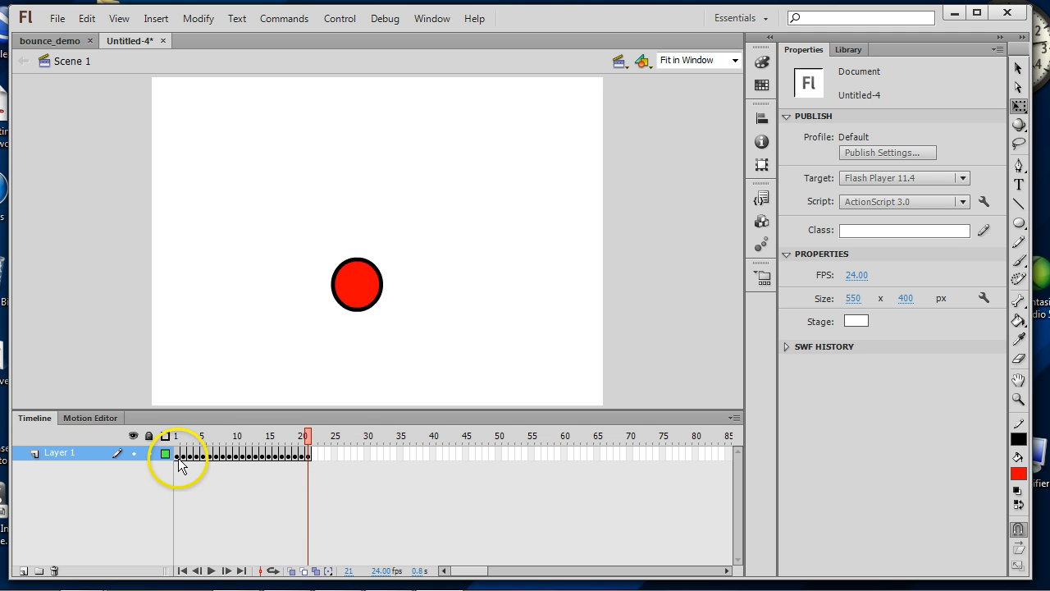
{"action": "left_click_drag", "start_coordinate": [177, 456], "coordinate": [307, 454]}
{"action": "right_click", "coordinate": [307, 454]}
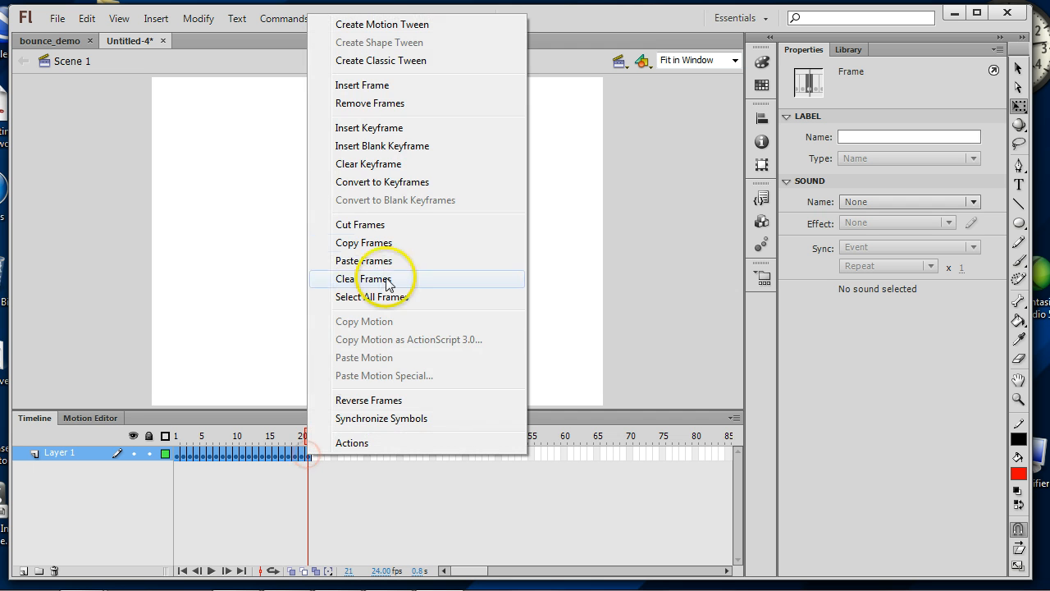
{"action": "left_click", "coordinate": [393, 244]}
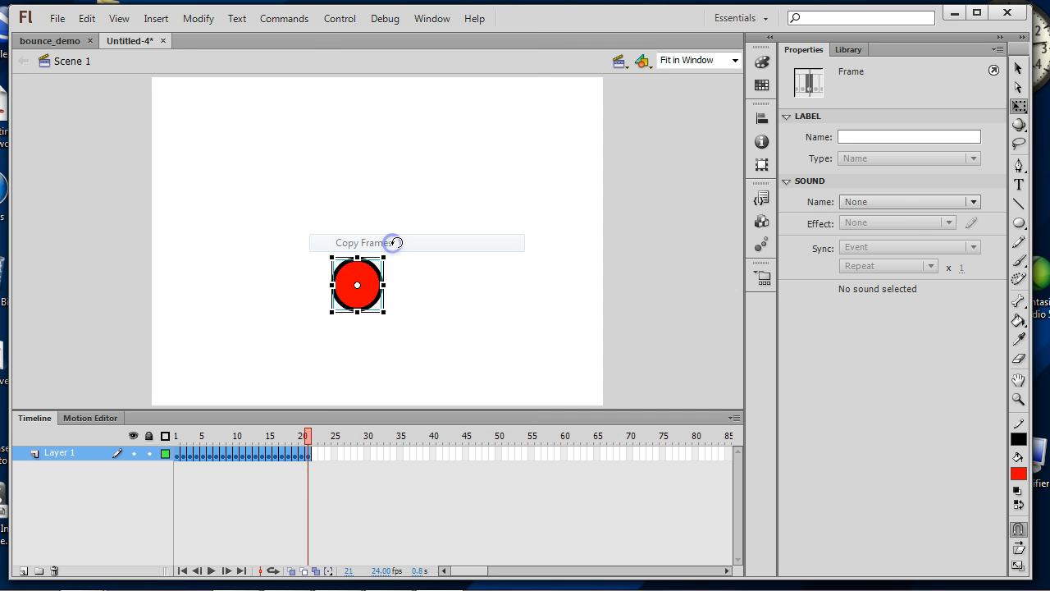
Paste the copied bounce frames at frame 22 and again at frame 43 of Layer 1
{"action": "left_click", "coordinate": [313, 452]}
{"action": "right_click", "coordinate": [315, 451]}
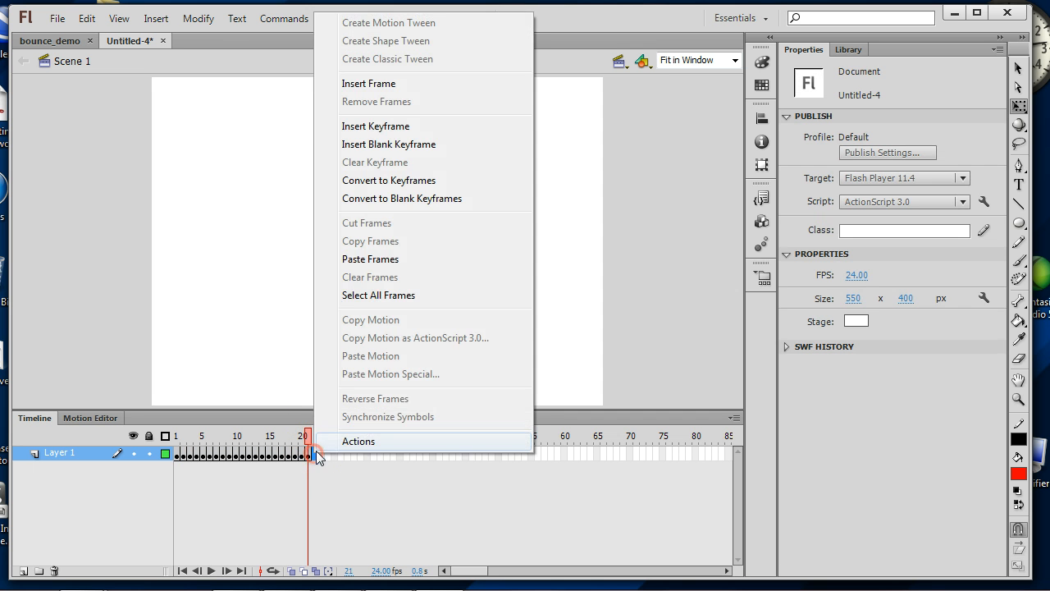
{"action": "left_click", "coordinate": [378, 261]}
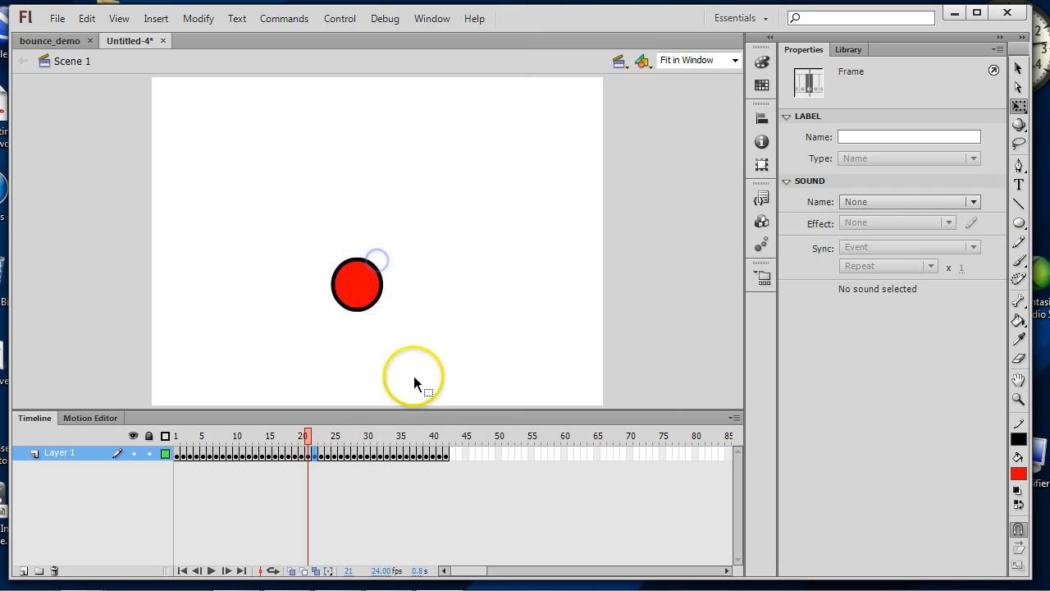
{"action": "left_click", "coordinate": [452, 453]}
{"action": "right_click", "coordinate": [453, 455]}
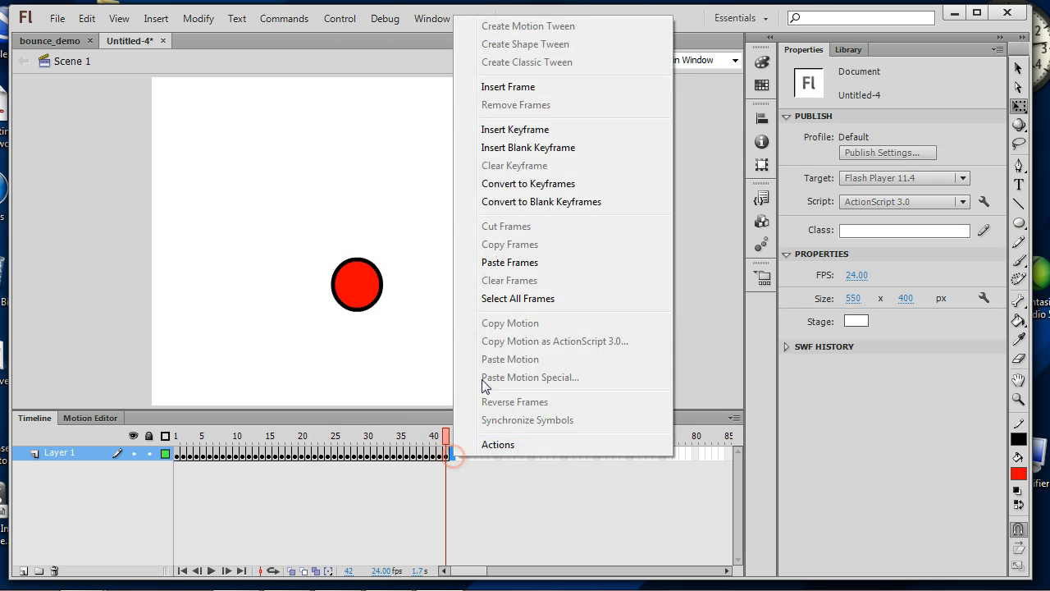
{"action": "left_click", "coordinate": [504, 260]}
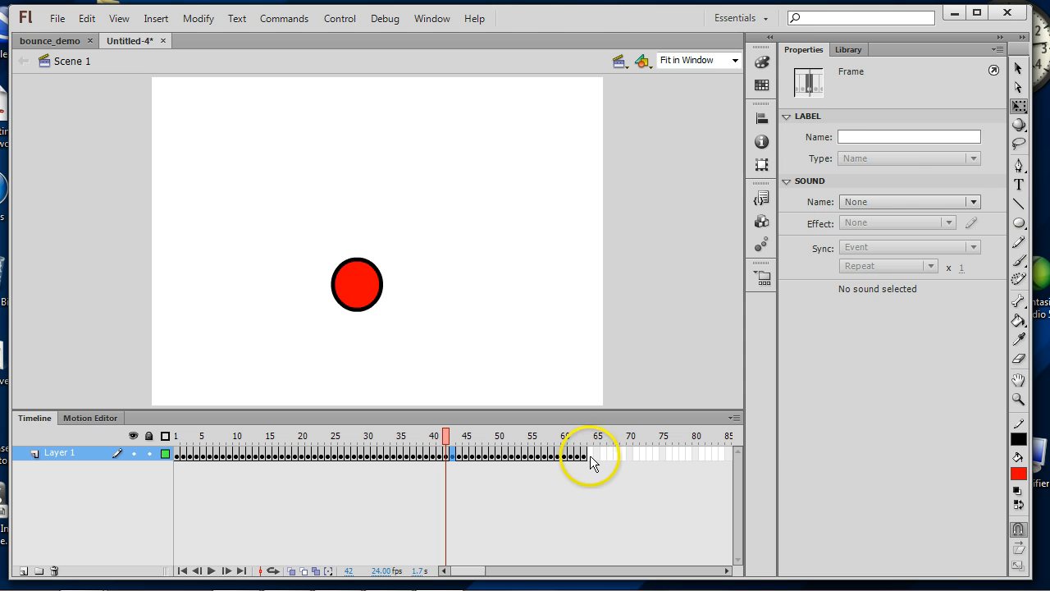
Paste the copied bounce frames at frame 64 and again at frame 85 of Layer 1
{"action": "left_click", "coordinate": [590, 455]}
{"action": "right_click", "coordinate": [590, 455]}
{"action": "left_click", "coordinate": [654, 264]}
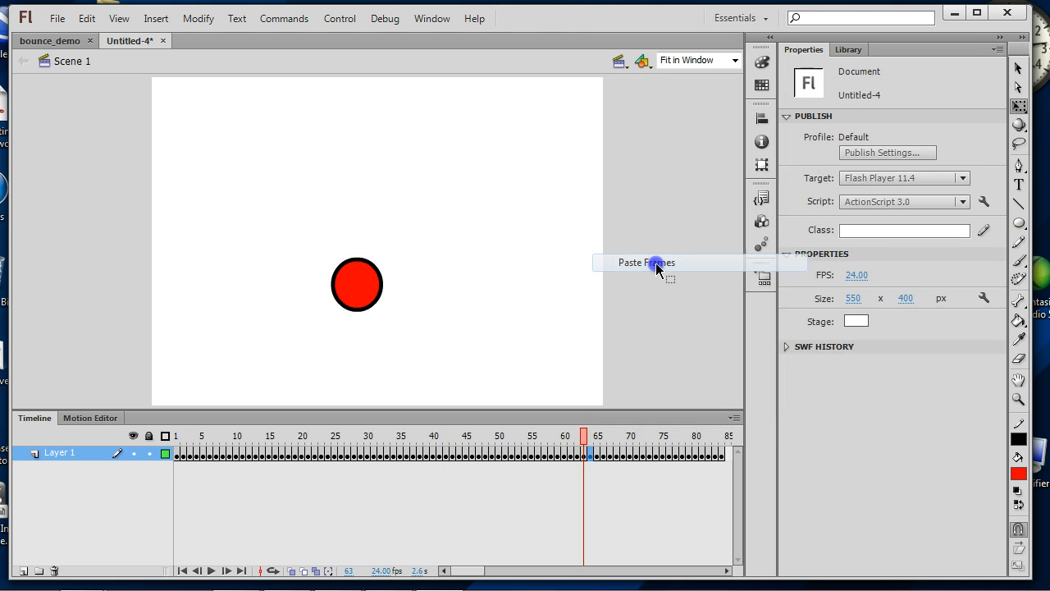
{"action": "left_click_drag", "start_coordinate": [461, 569], "coordinate": [487, 572]}
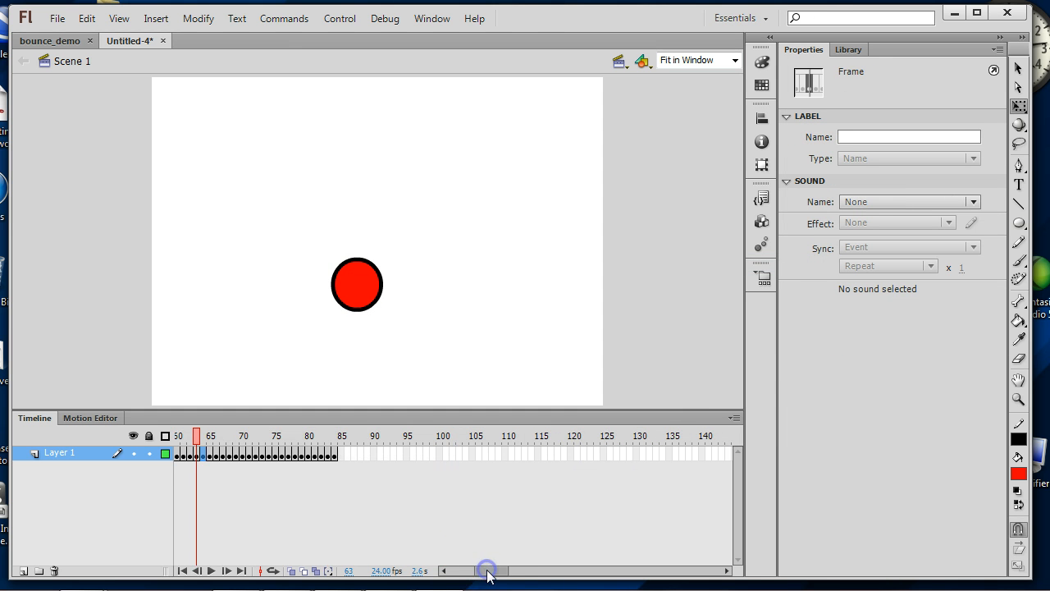
{"action": "left_click", "coordinate": [343, 454]}
{"action": "right_click", "coordinate": [343, 454]}
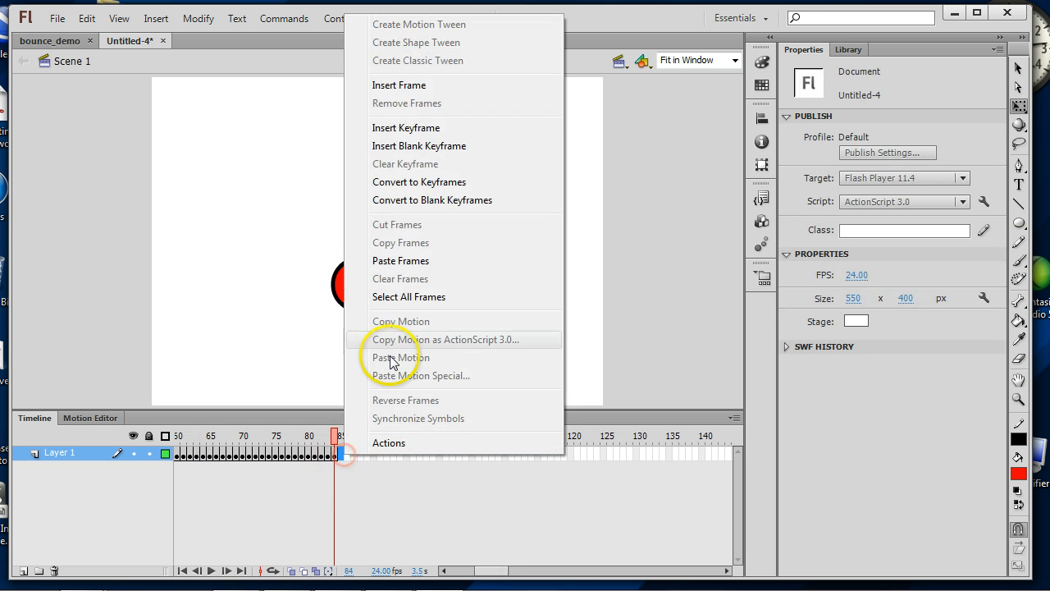
{"action": "left_click", "coordinate": [426, 261]}
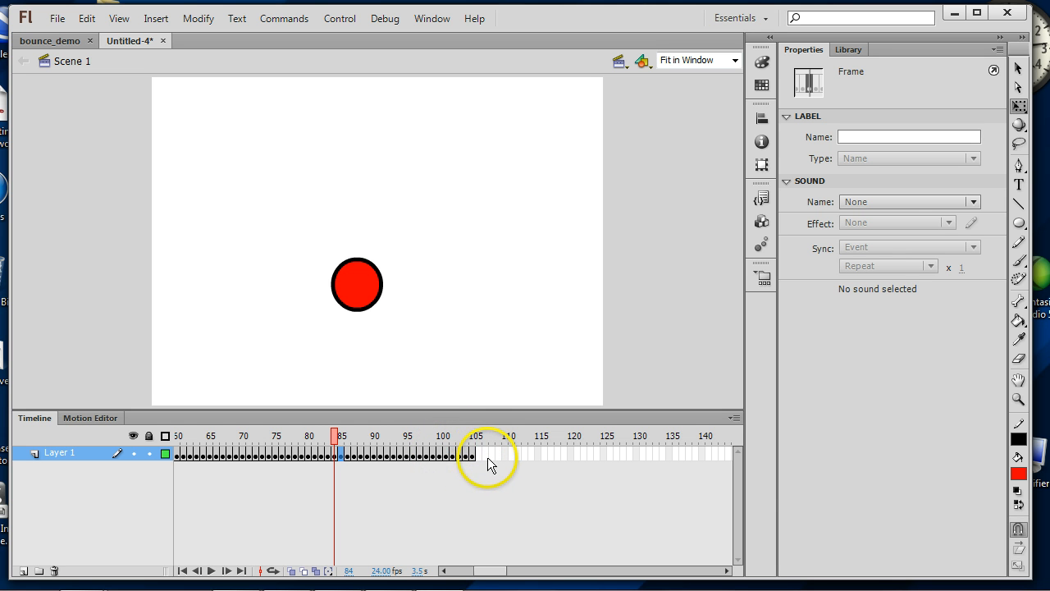
Move the playhead to the last frame, 105, and play the whole bounce animation repeatedly to check it
{"action": "left_click", "coordinate": [475, 432]}
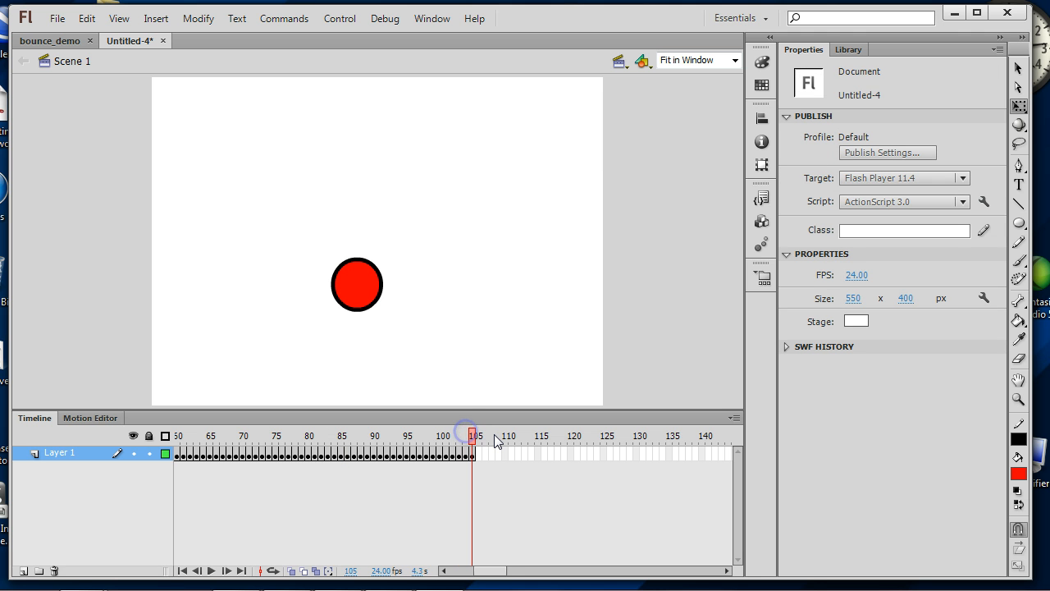
{"action": "key", "text": "Return"}
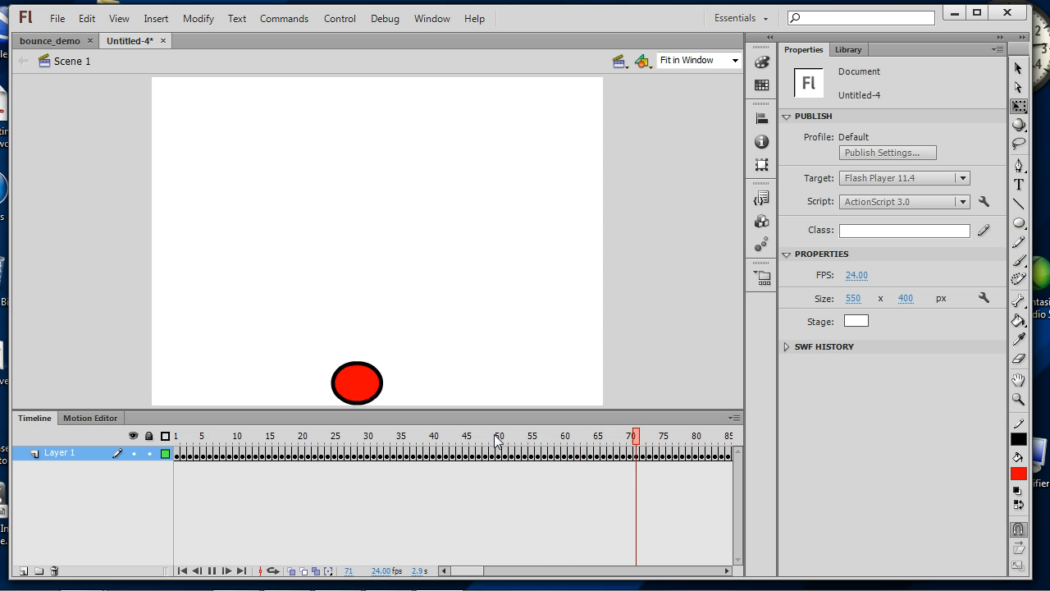
{"action": "key", "text": "Return"}
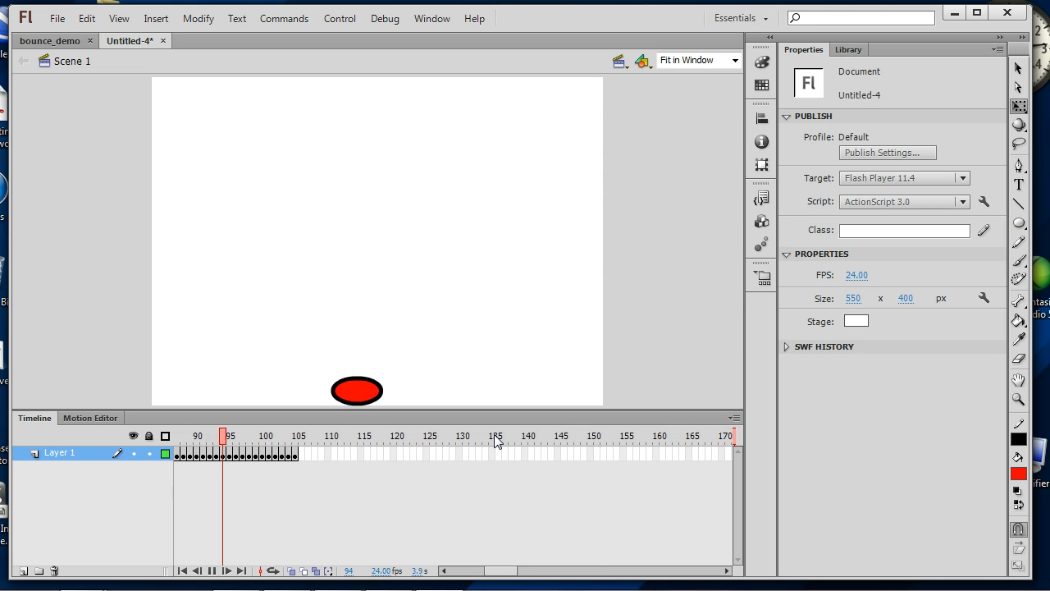
{"action": "key", "text": "Return"}
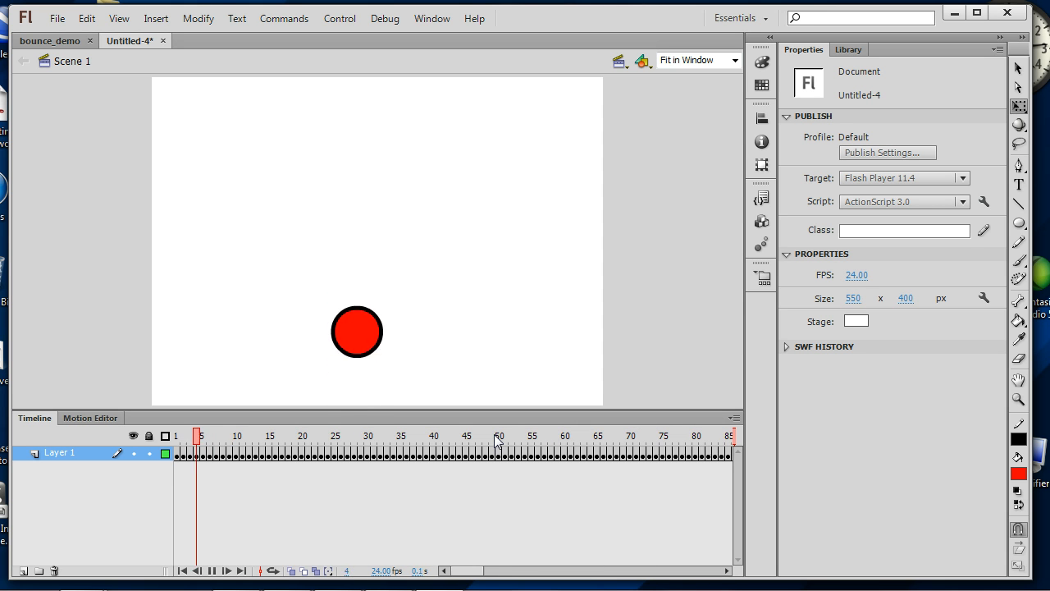